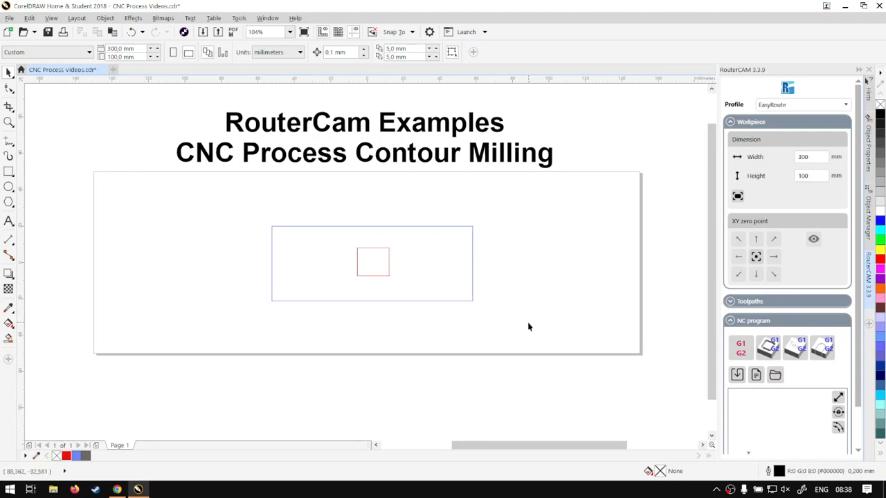
# - Review the RouterCAM NC output settings for the job and machine setup files, and close them without saving
pyautogui.moveTo(532, 330); pyautogui.dragTo(214, 175)
pyautogui.click(671, 295)
pyautogui.click(473, 279)
pyautogui.click(533, 245)
pyautogui.click(788, 86)
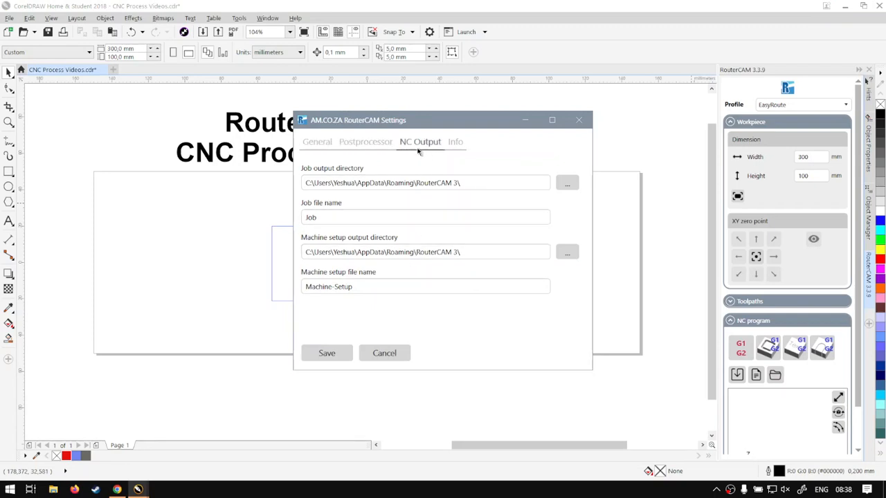
pyautogui.click(384, 354)
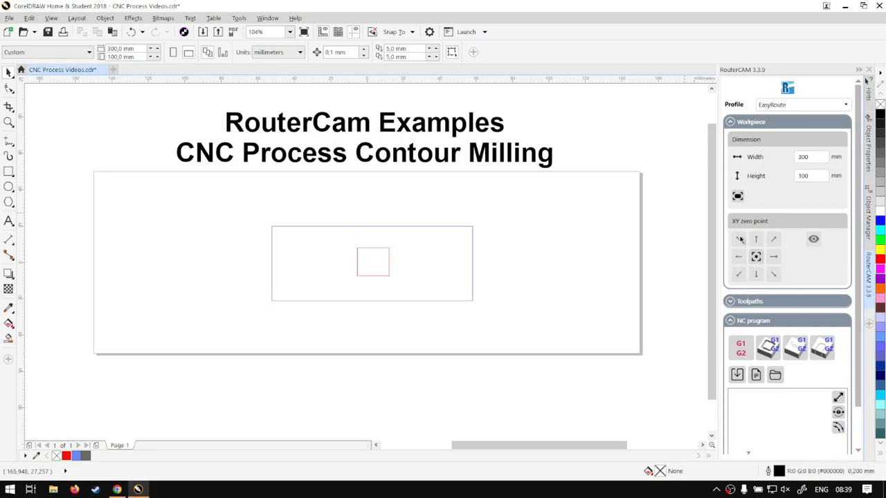
# - Set the XY zero point at the workpiece's lower-left corner and show the toolpath options
pyautogui.click(738, 275)
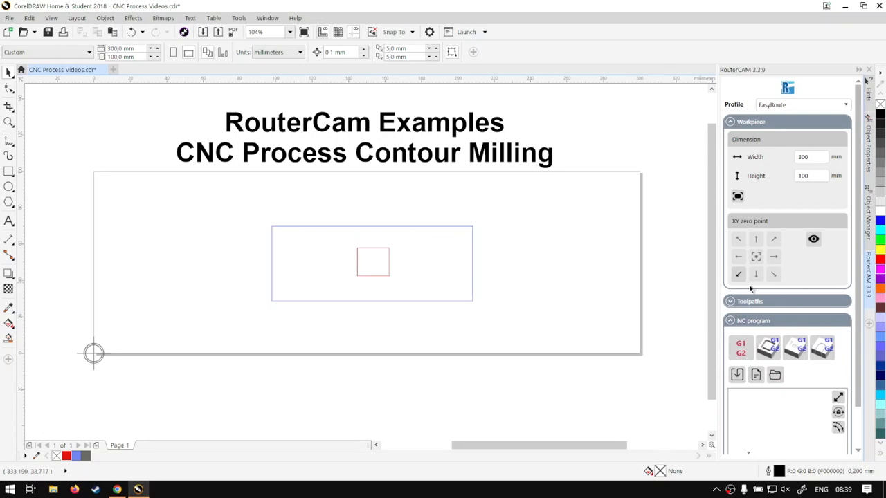
pyautogui.click(730, 121)
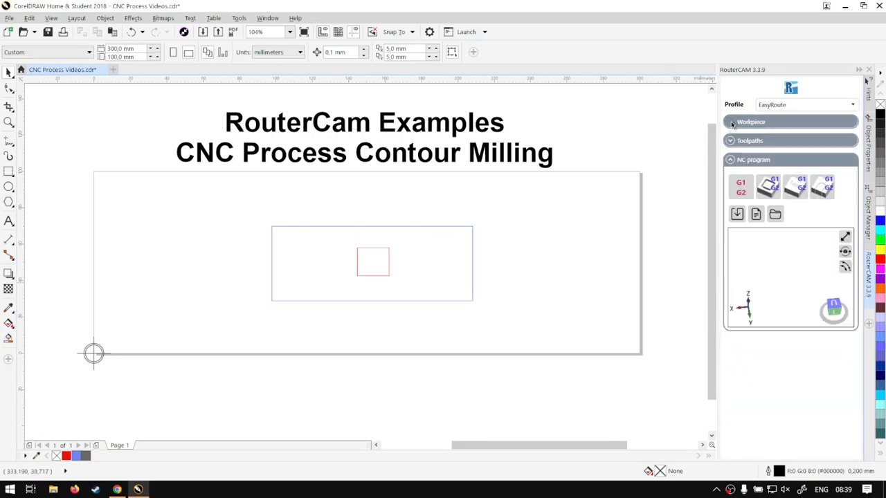
pyautogui.click(728, 144)
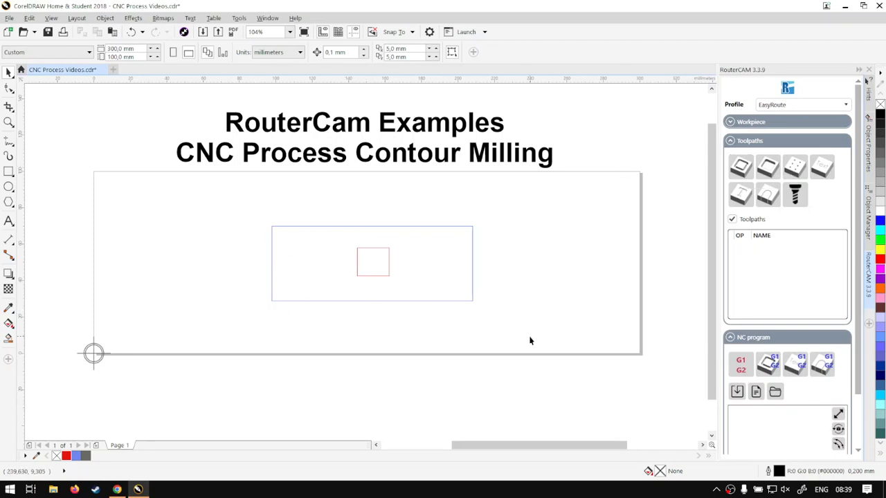
# - Scale both rectangles up together about their centre until the outer one measures about 181 × 68 mm
pyautogui.moveTo(530, 340); pyautogui.dragTo(276, 205)
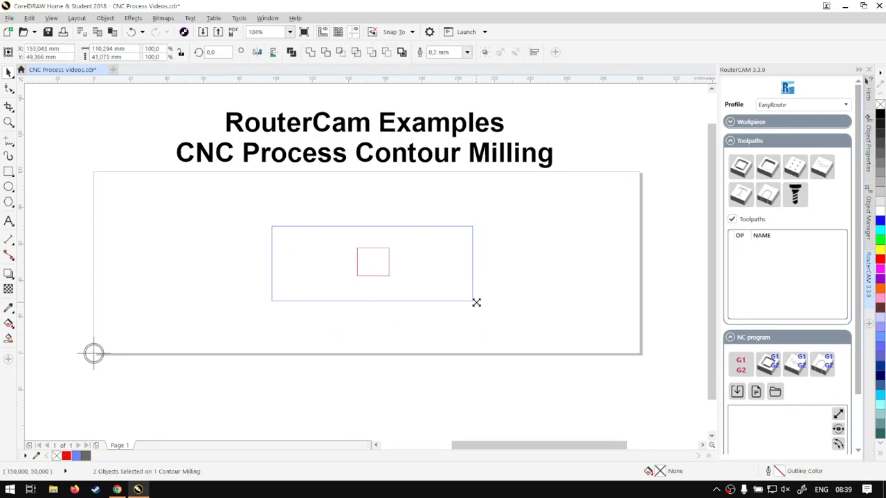
pyautogui.moveTo(477, 302); pyautogui.dragTo(541, 328)
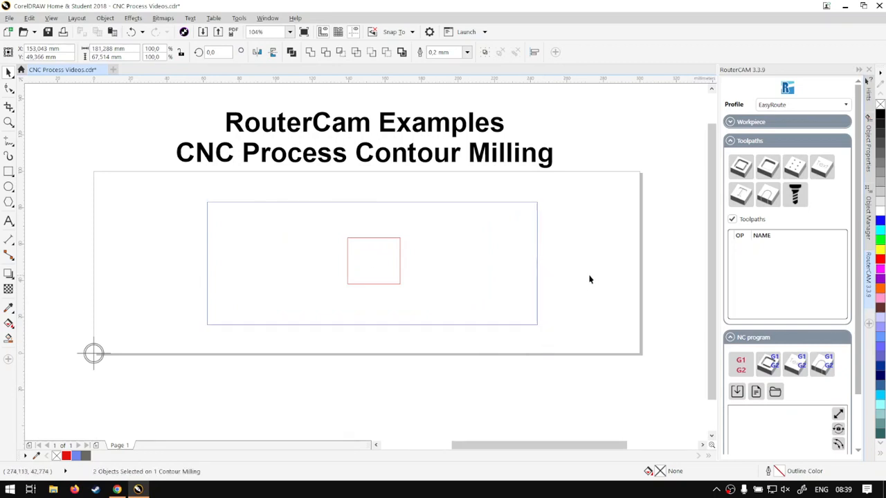
# - Start a contour milling toolpath on the outer rectangle and name it OutSide-Contour
pyautogui.click(537, 305)
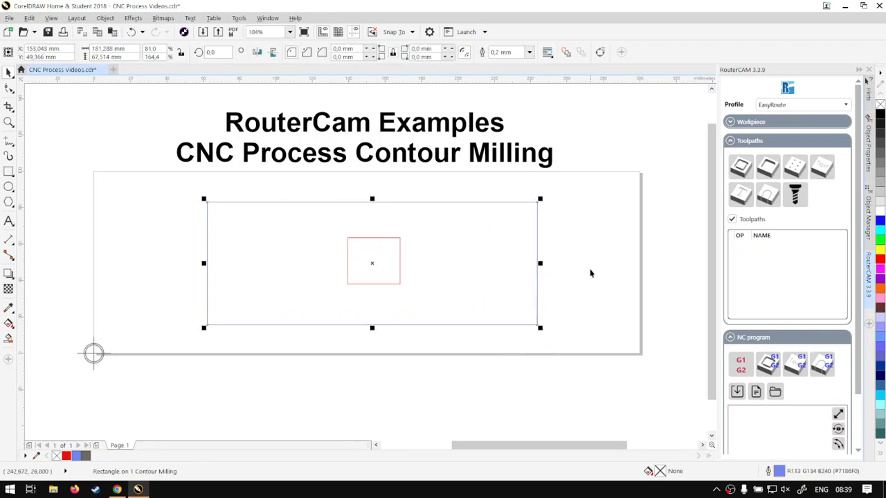
pyautogui.click(747, 170)
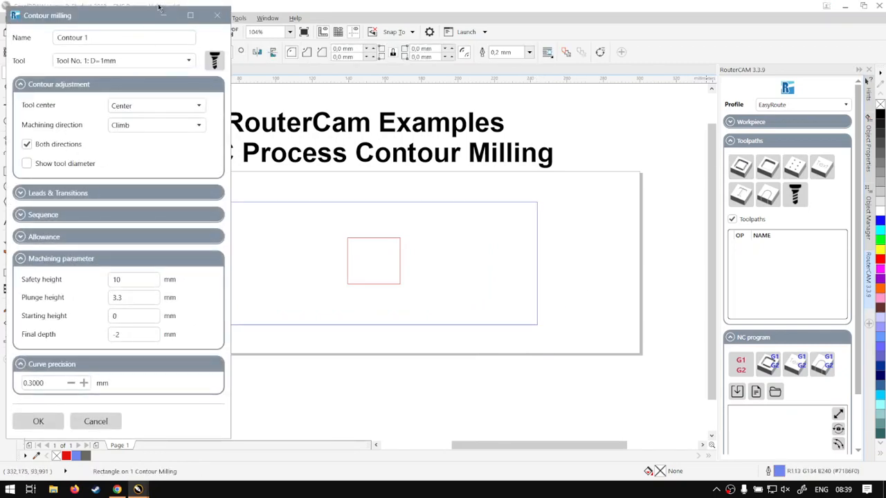
pyautogui.click(93, 39)
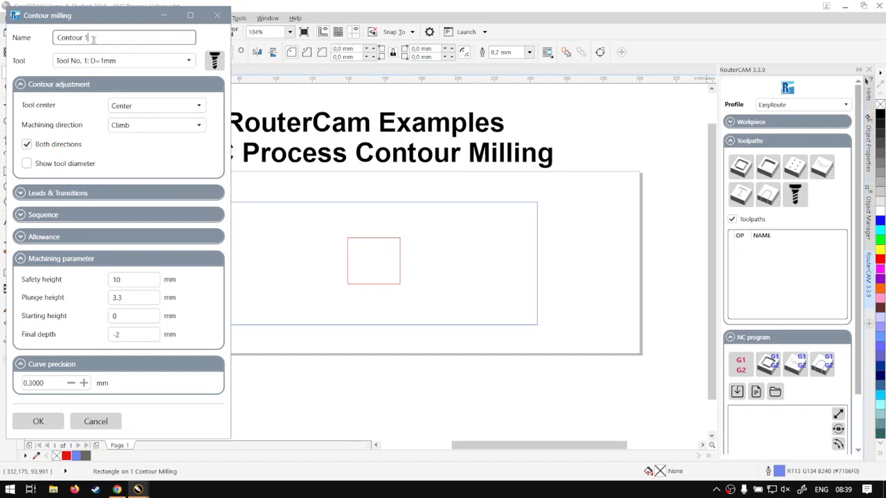
pyautogui.press('BackSpace')
pyautogui.press('BackSpace')
pyautogui.press('Home')
pyautogui.write('OutSide')
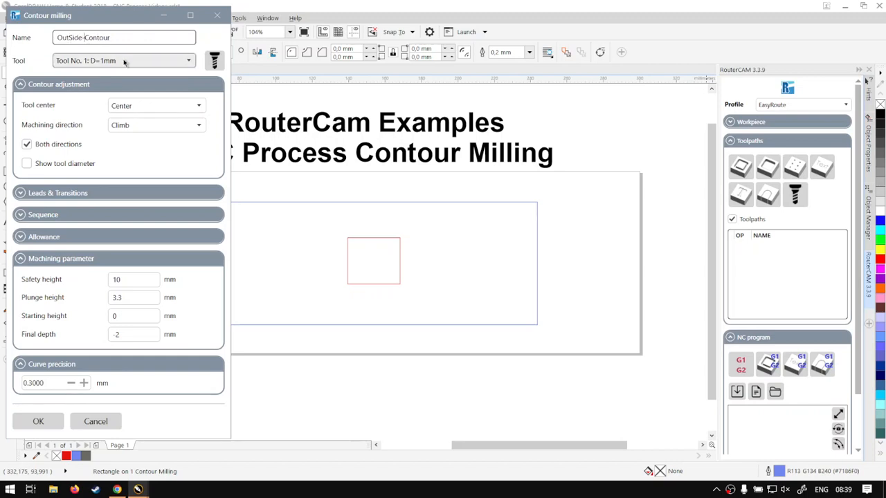
# - Keep Tool No. 1 (D=1mm) with Center tool position and Climb direction, and show the tool diameter
pyautogui.click(144, 67)
pyautogui.click(144, 69)
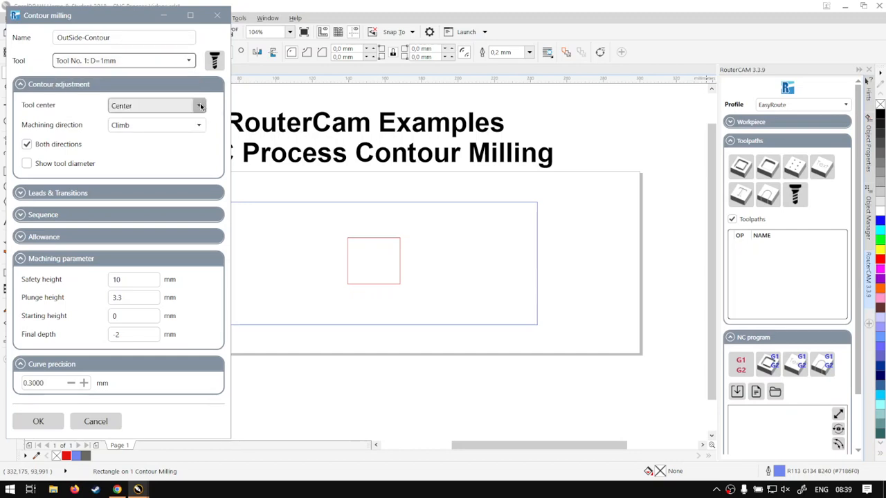
pyautogui.click(157, 110)
pyautogui.click(156, 106)
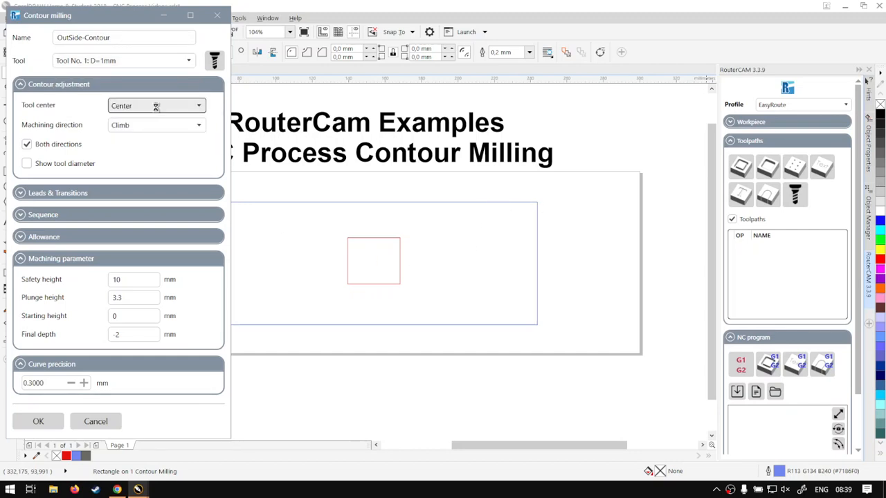
pyautogui.click(198, 127)
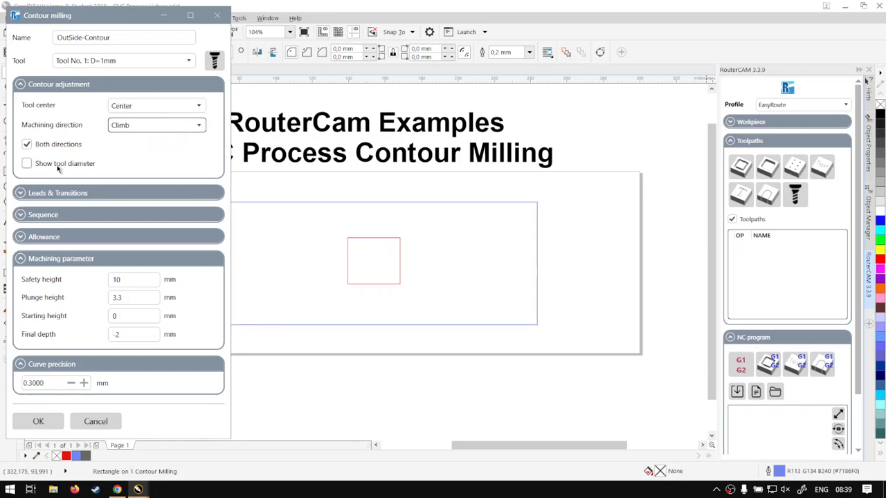
pyautogui.click(26, 164)
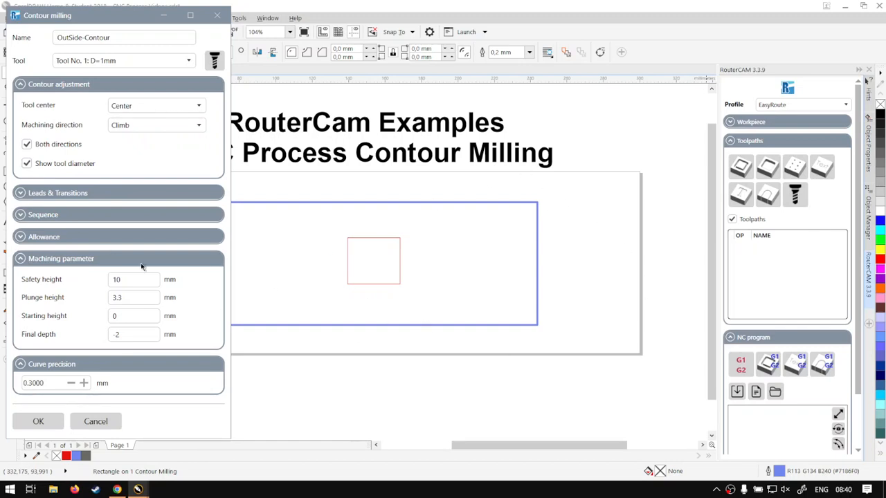
# - Review the toolpath's leads and transitions settings and its sequence options, keeping the sequence on Automatic
pyautogui.click(21, 85)
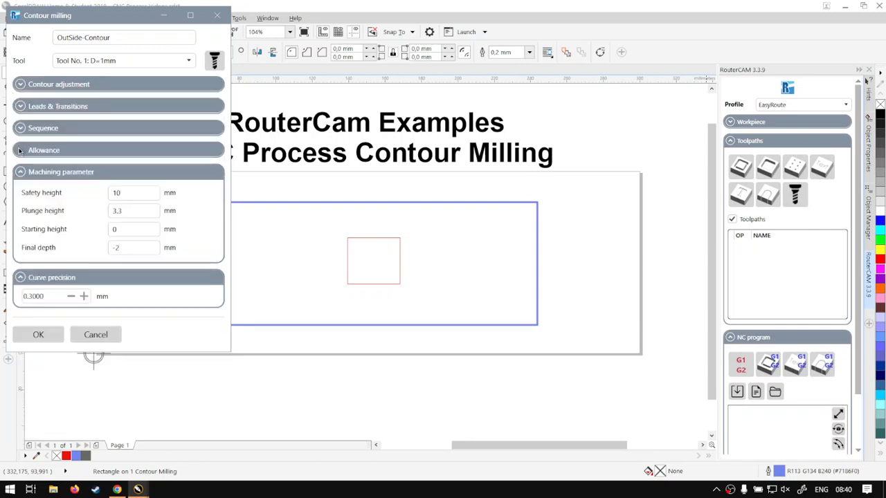
pyautogui.click(21, 106)
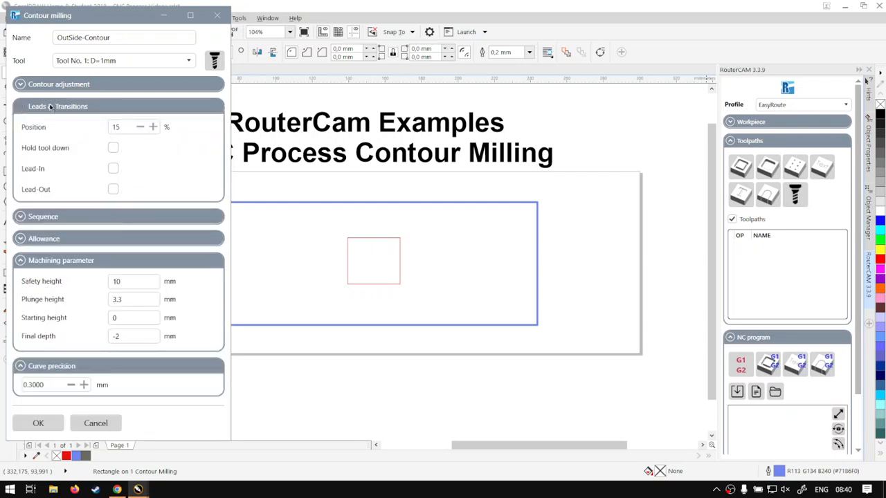
pyautogui.click(19, 107)
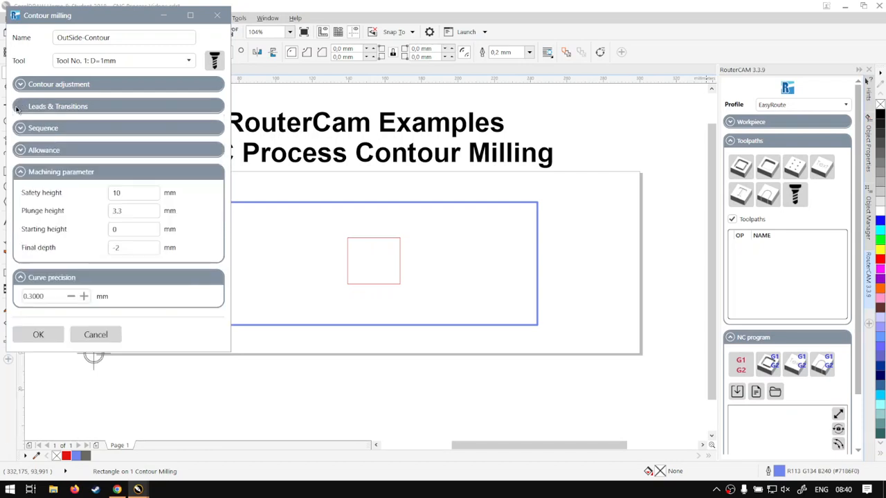
pyautogui.click(23, 134)
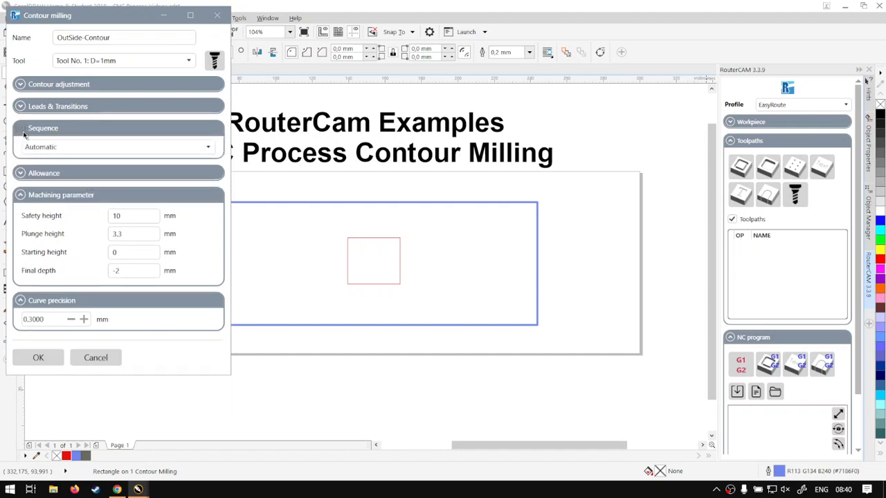
pyautogui.click(48, 149)
pyautogui.click(53, 158)
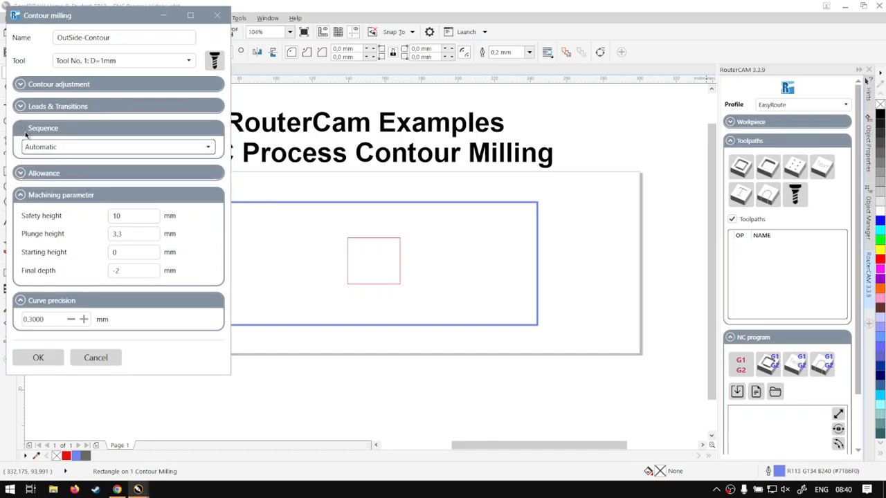
pyautogui.click(19, 128)
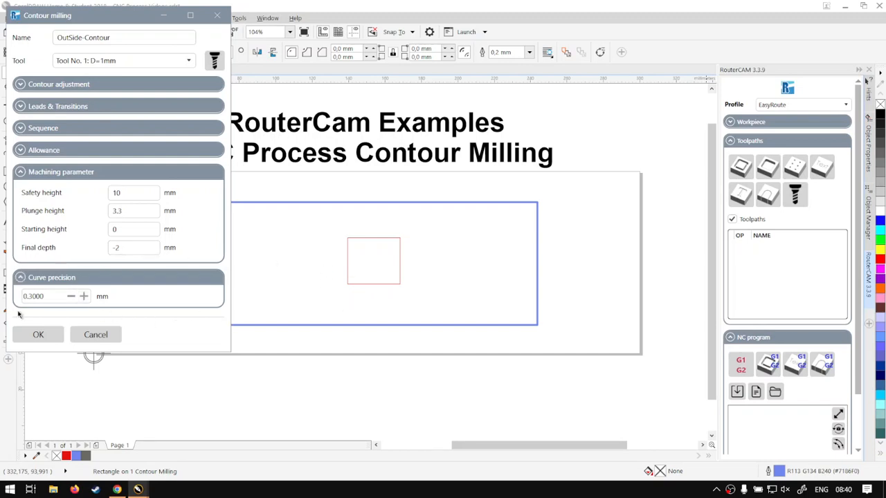
# - Set the outer contour's curve precision to 0.0100 mm and create the toolpath
pyautogui.click(72, 296)
pyautogui.click(71, 296)
pyautogui.click(71, 296)
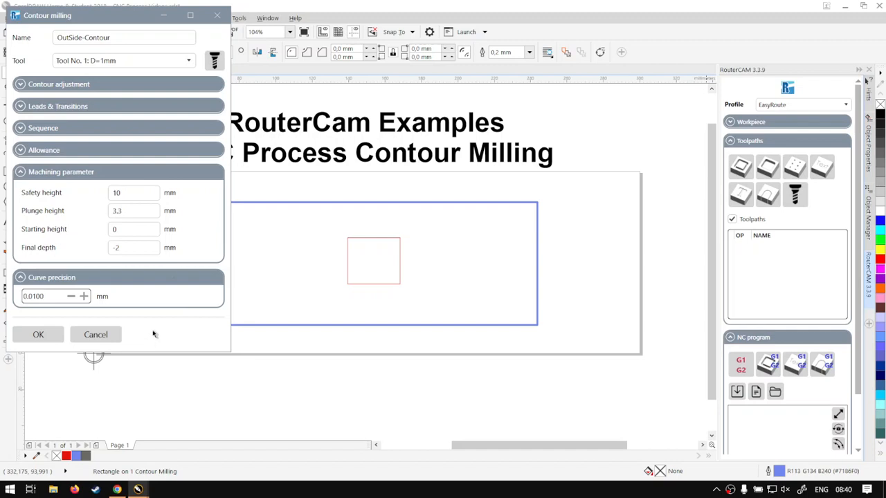
pyautogui.click(44, 335)
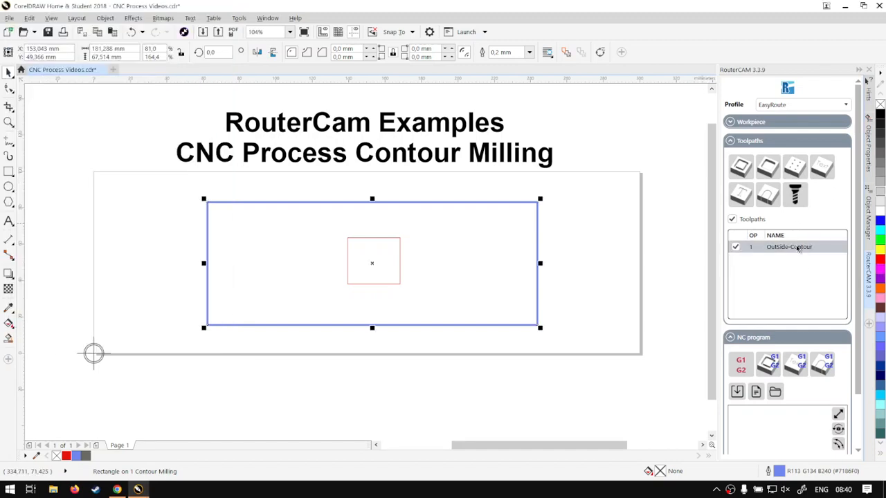
# - Start a contour milling toolpath on the inner rectangle with Tool No. 4 (D=4mm) and show the tool diameter
pyautogui.click(401, 276)
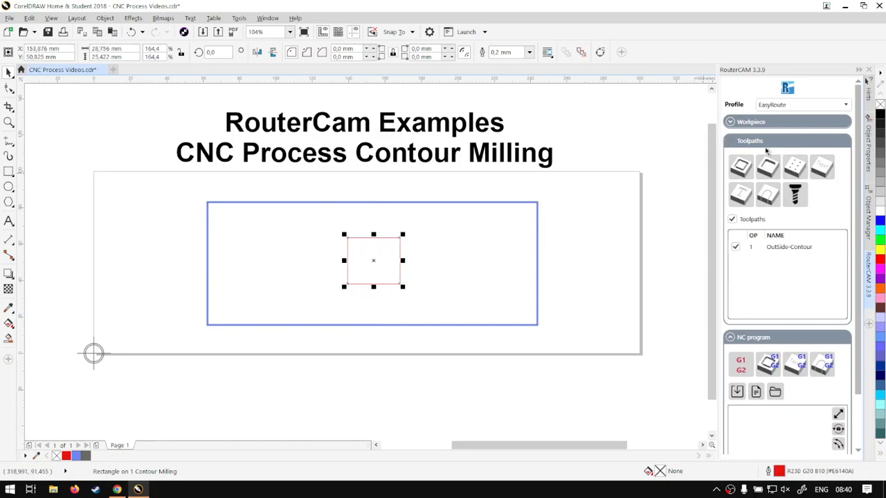
pyautogui.click(741, 167)
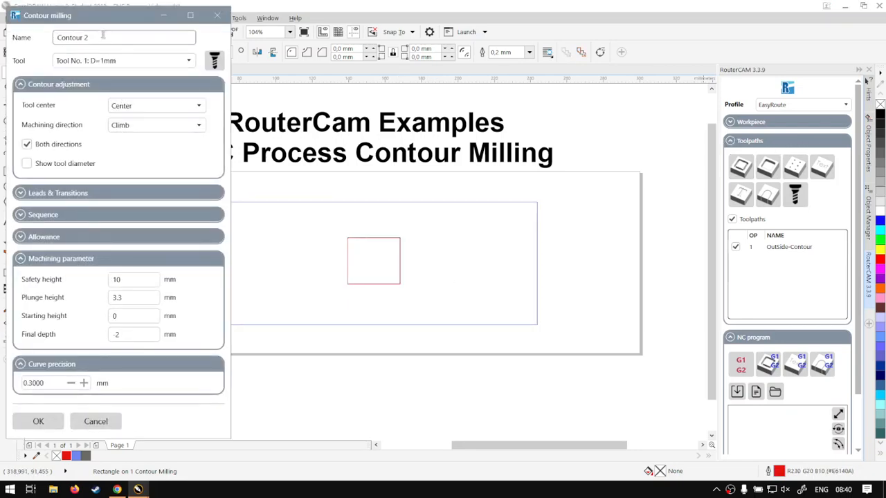
pyautogui.click(128, 61)
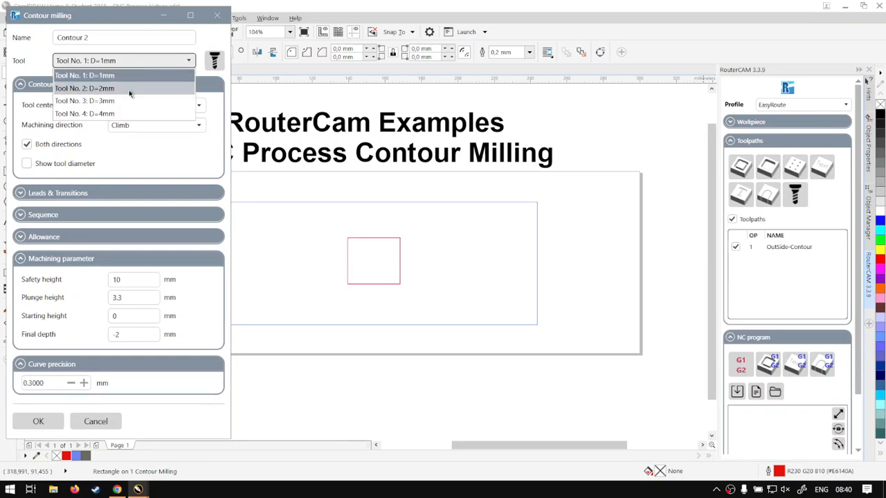
pyautogui.click(129, 113)
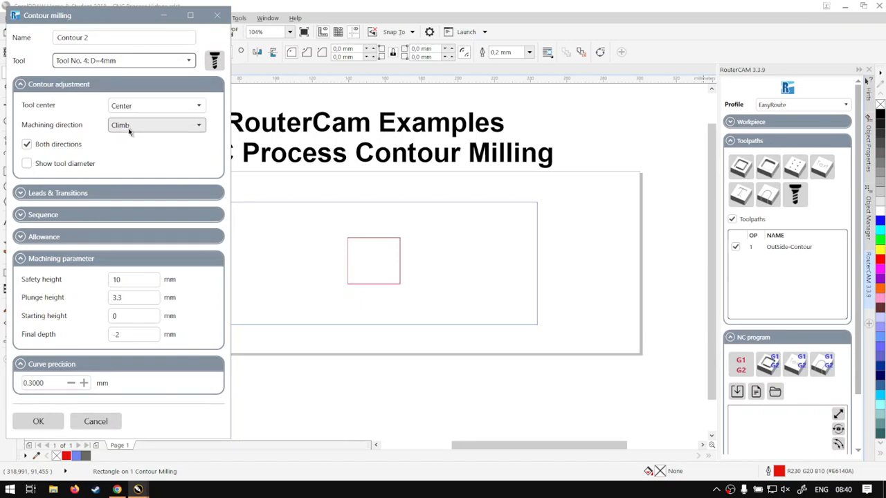
pyautogui.click(27, 165)
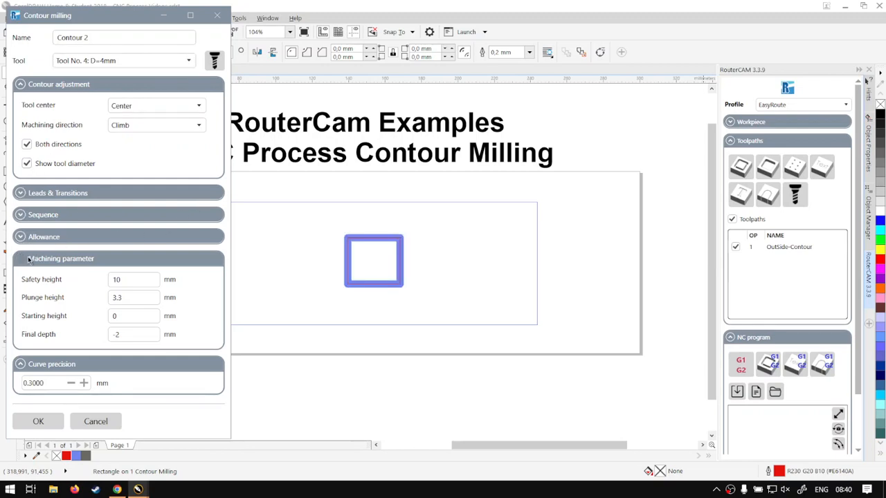
# - Set the inner contour's final depth to -4 mm and curve precision to 0.0100 mm, create the toolpath, and deselect the rectangle
pyautogui.click(135, 336)
pyautogui.click(71, 383)
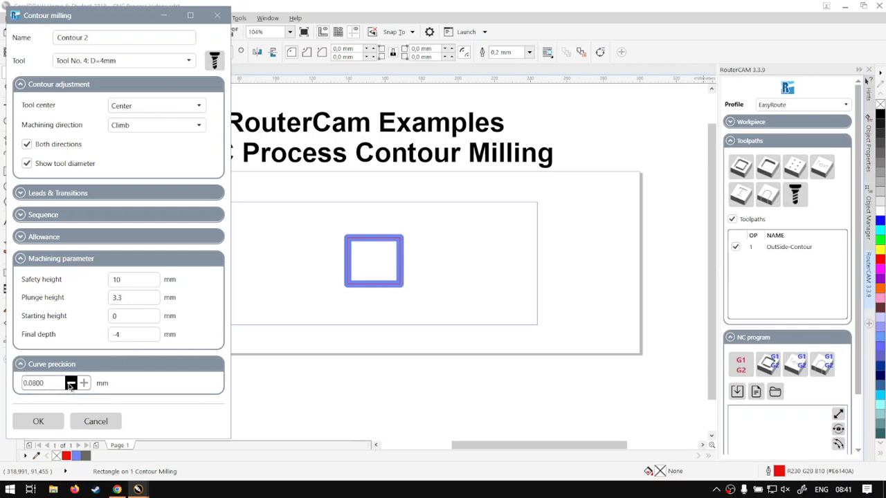
pyautogui.click(71, 384)
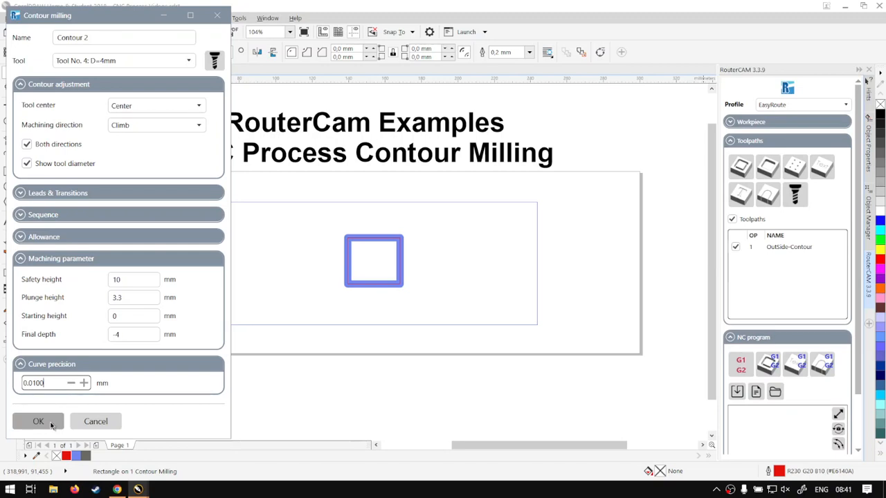
pyautogui.click(50, 425)
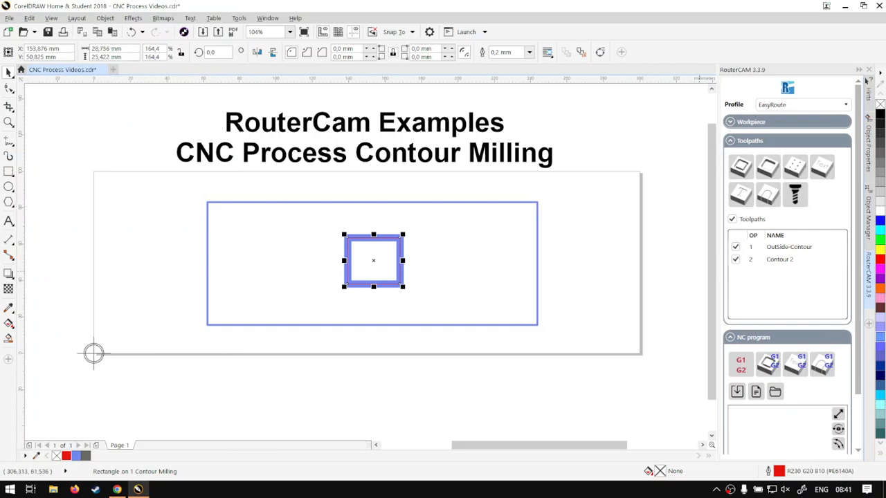
pyautogui.click(563, 285)
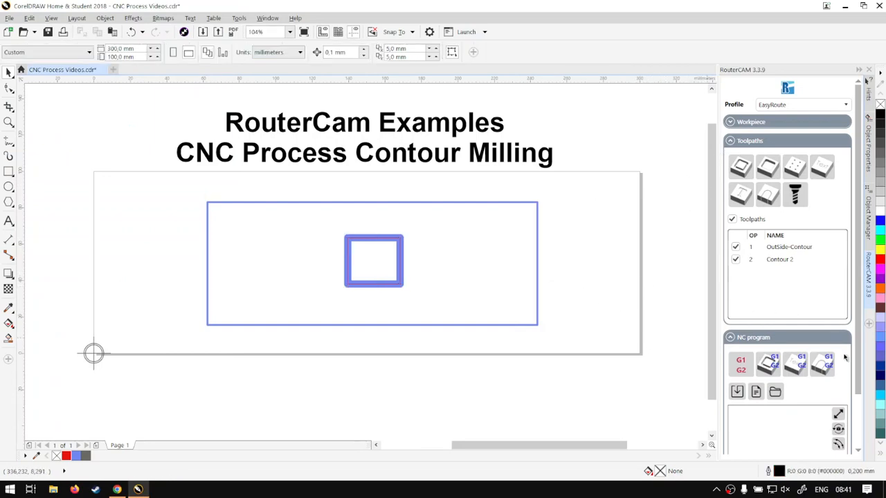
# - Generate the G-code for both contour toolpaths and open the result in the large 3D view
pyautogui.scroll(-2, 848, 354)
pyautogui.click(735, 99)
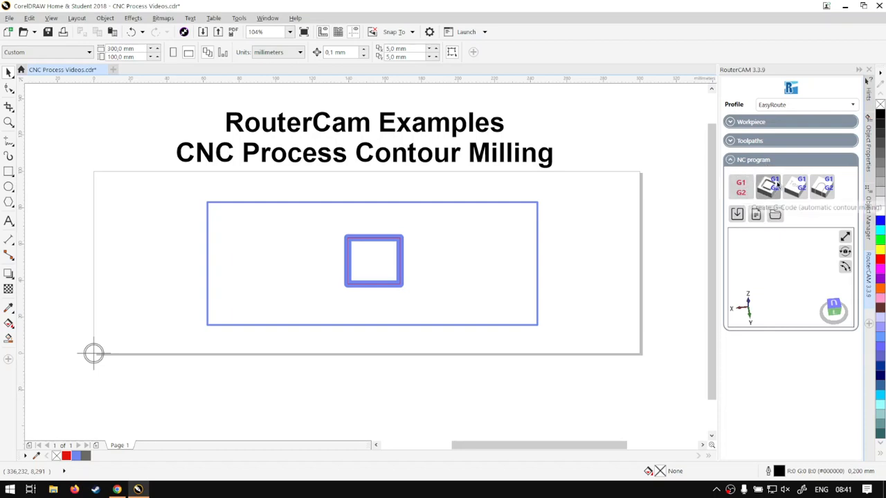
pyautogui.click(742, 188)
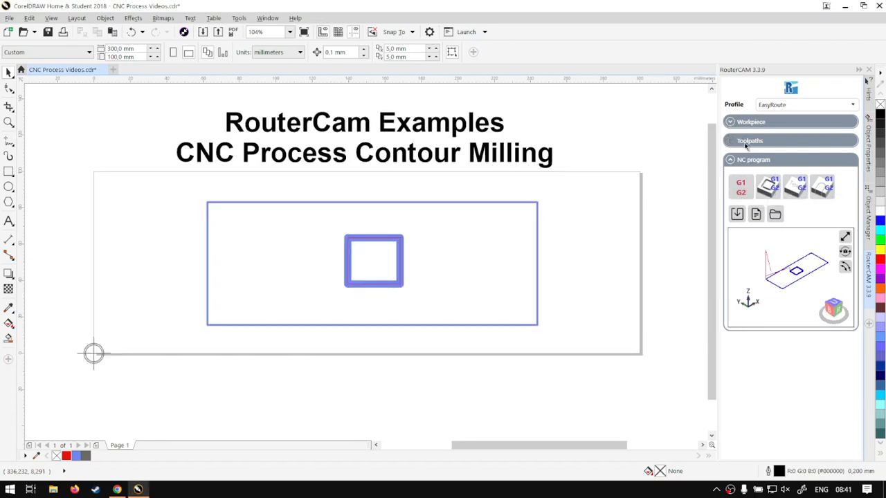
pyautogui.click(845, 237)
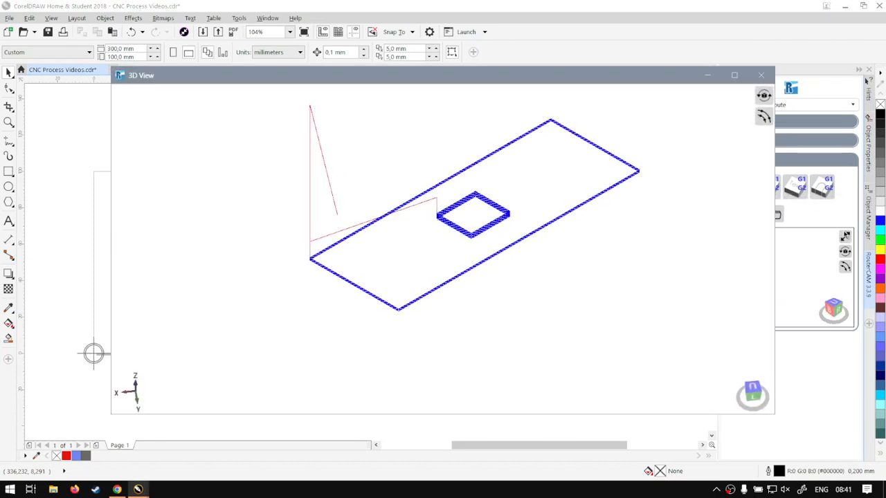
# - Inspect both contour toolpaths from another angle in the large 3D view, and read through the generated G-code text to its end
pyautogui.moveTo(588, 245); pyautogui.dragTo(558, 248)
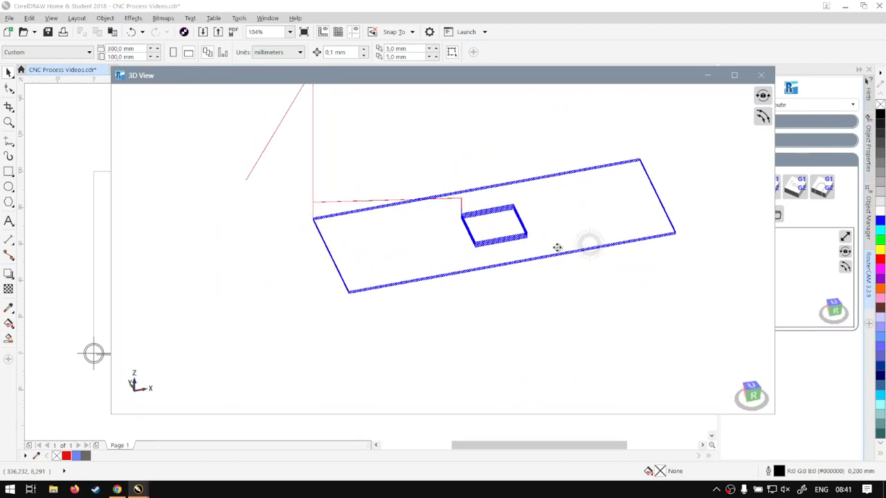
pyautogui.click(761, 76)
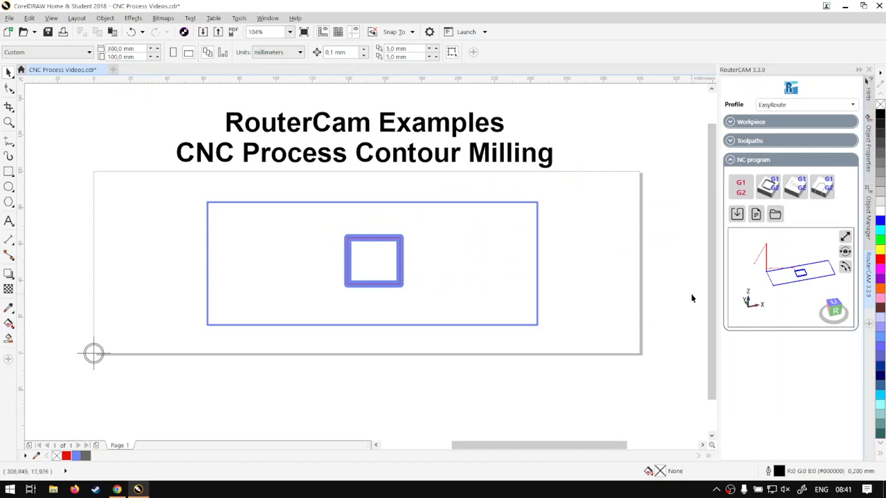
pyautogui.click(756, 214)
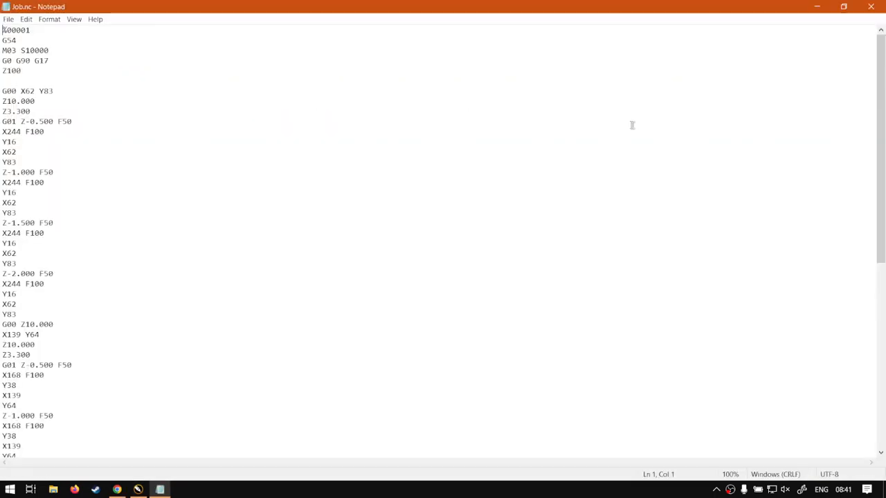
pyautogui.scroll(-11, 90, 263)
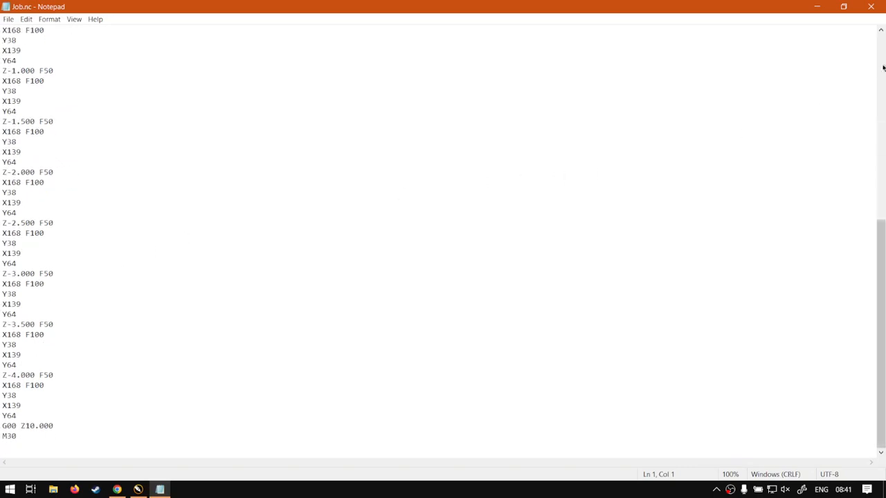
pyautogui.click(871, 7)
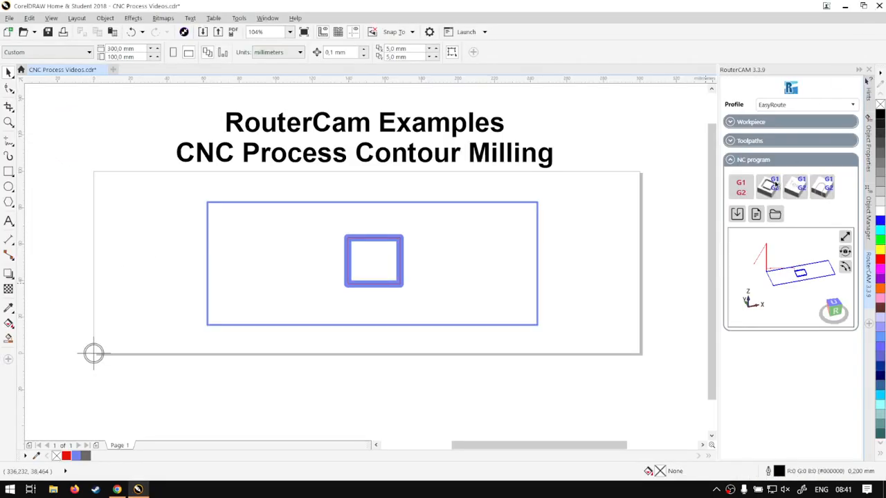
# - Save the NC program as an NC (*.nc) file named CM in the G-Code folder
pyautogui.click(738, 214)
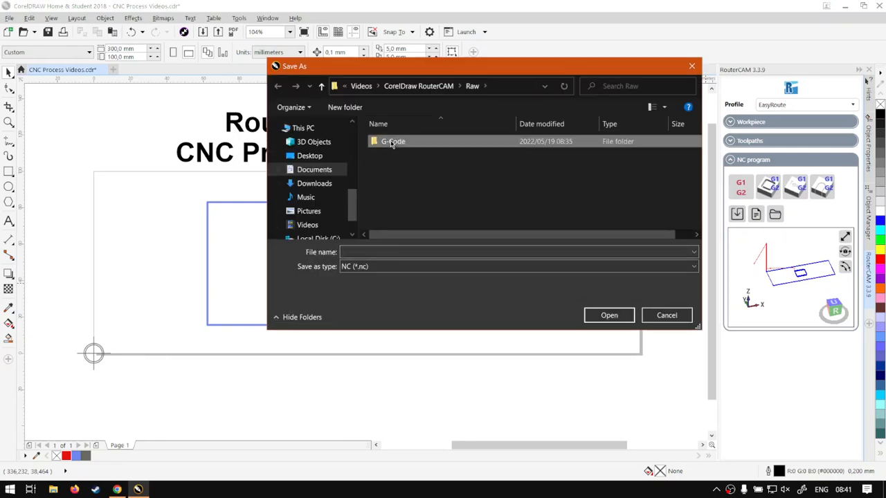
pyautogui.doubleClick(377, 142)
pyautogui.click(376, 251)
pyautogui.write('CM')
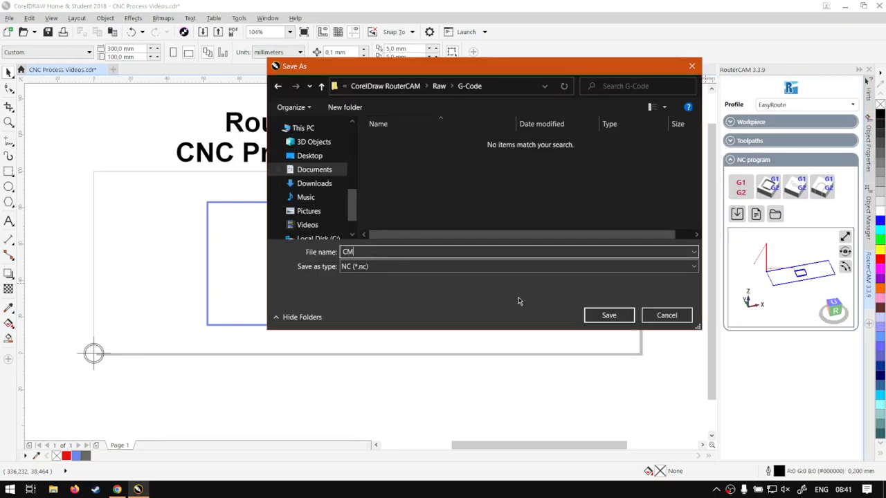
pyautogui.click(608, 315)
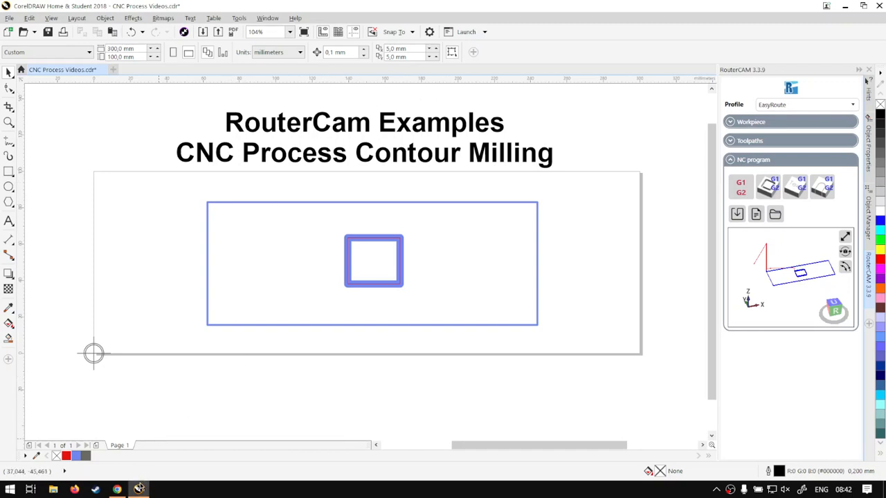
# - Switch to Chrome to view the softwaretraining.co.za home page
pyautogui.click(118, 490)
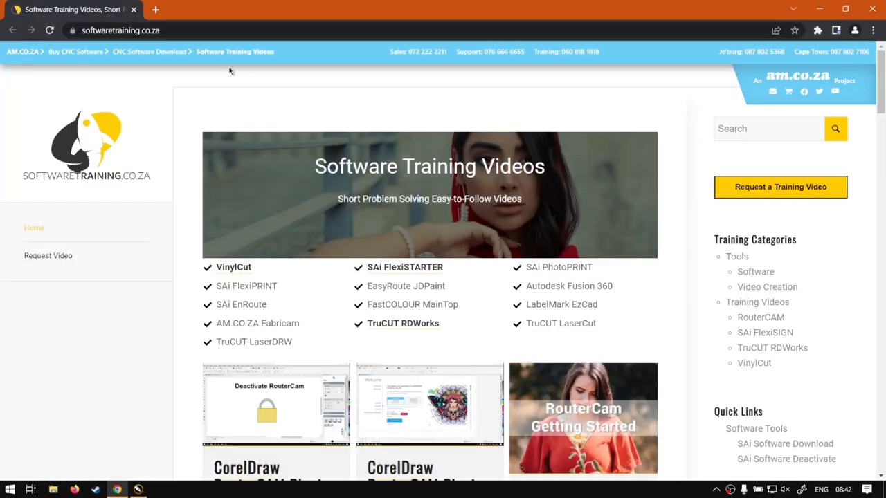